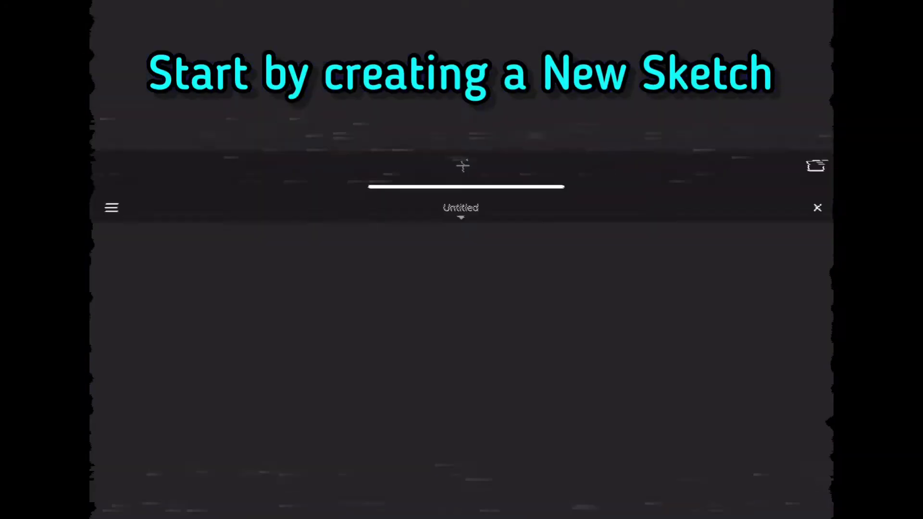
Create a new blank sketch using the Screen Resolution canvas preset.
left_click(461, 491)
left_click(448, 405)
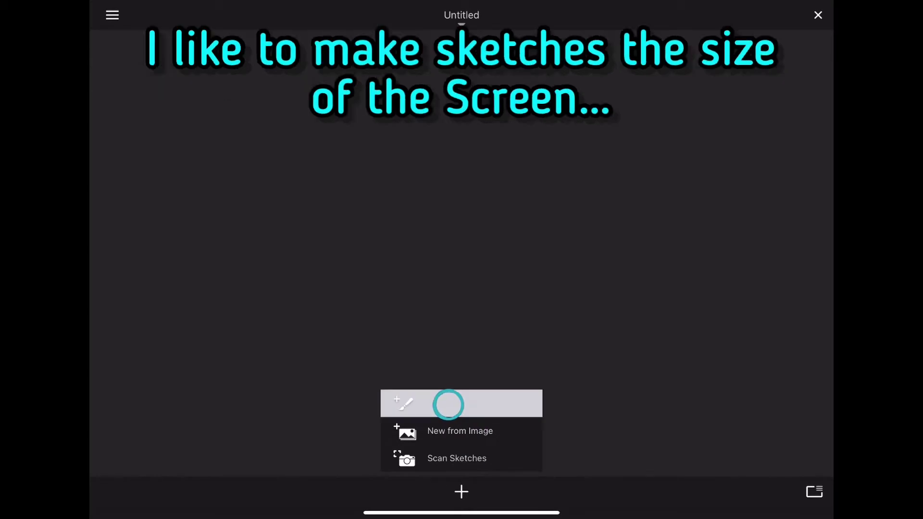
left_click(462, 255)
left_click(461, 271)
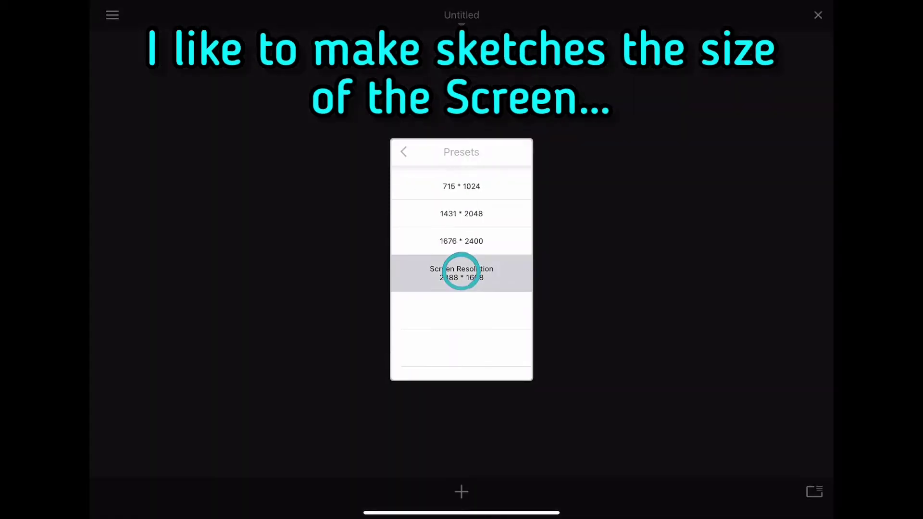
left_click(461, 369)
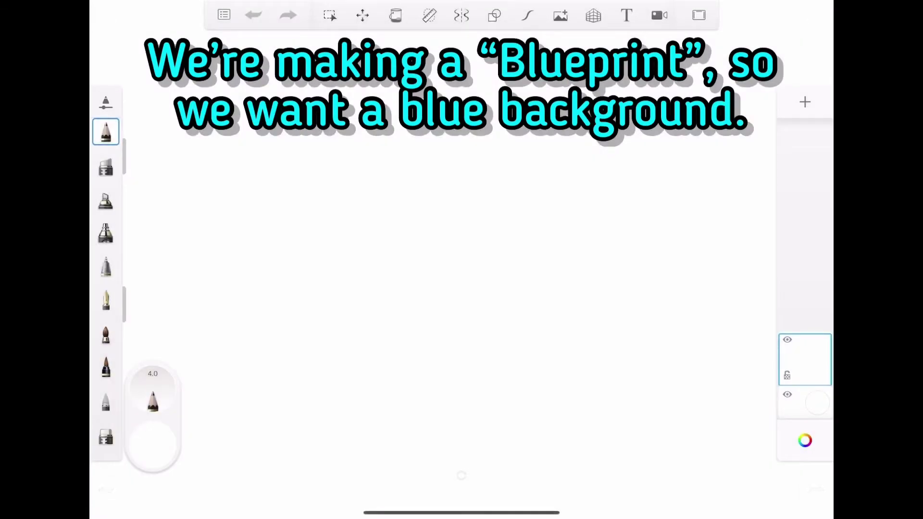
Fill the canvas solid blue with the Paint Bucket, then set white as the brush colour.
left_click_drag(153, 433, 202, 380)
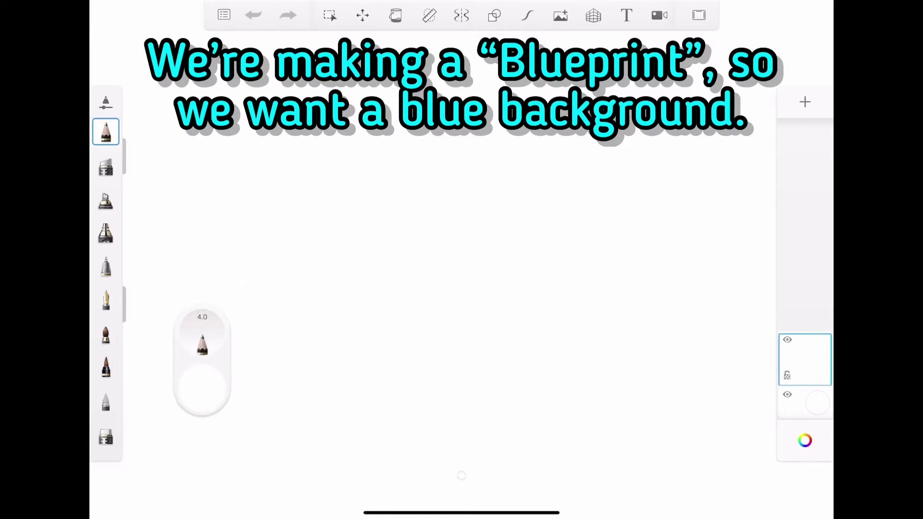
left_click(203, 392)
left_click_drag(346, 272, 350, 275)
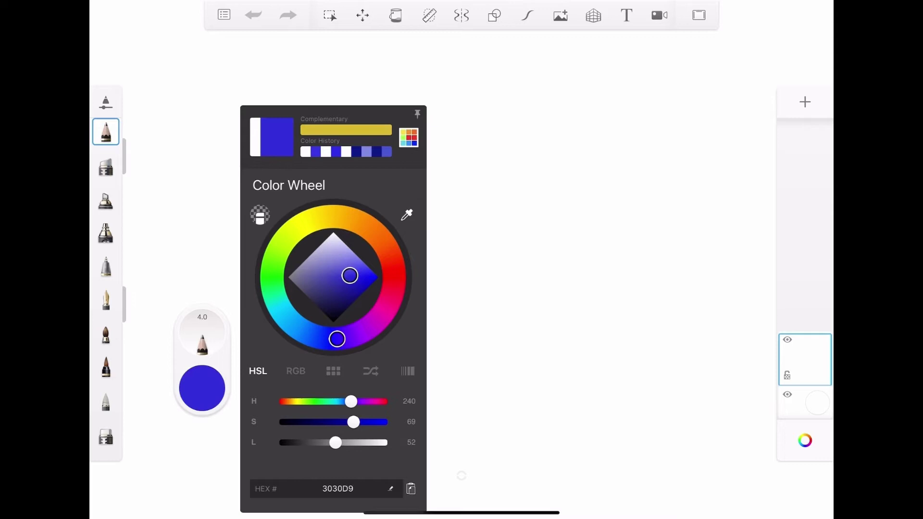
left_click(397, 16)
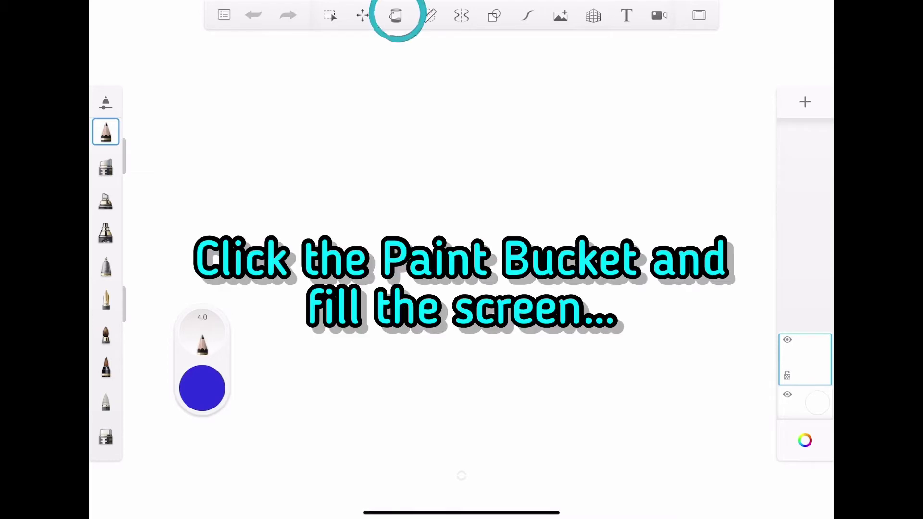
left_click(461, 476)
left_click(202, 389)
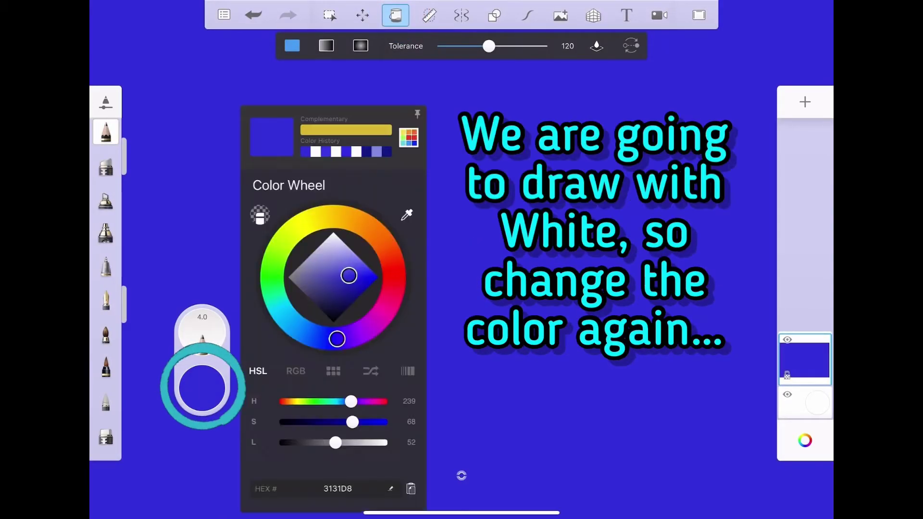
left_click(340, 240)
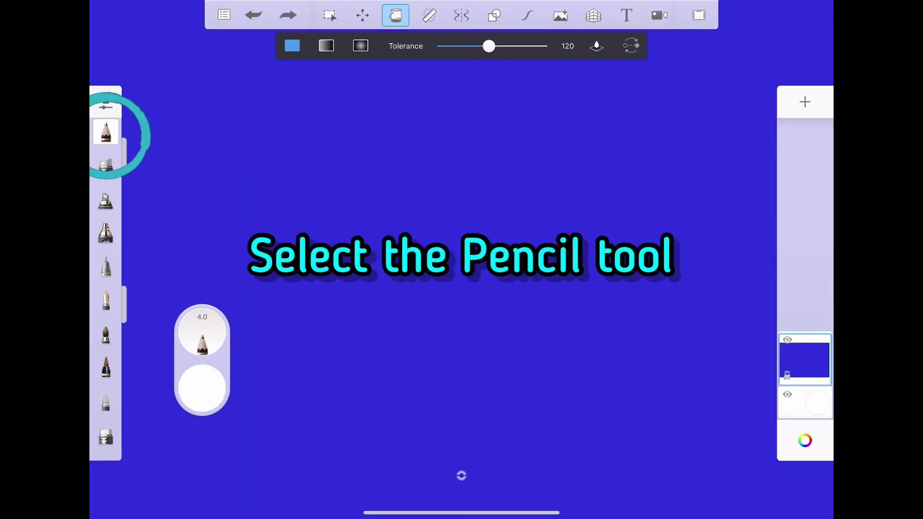
Select the Pencil, try white test loops, and undo them.
left_click(106, 132)
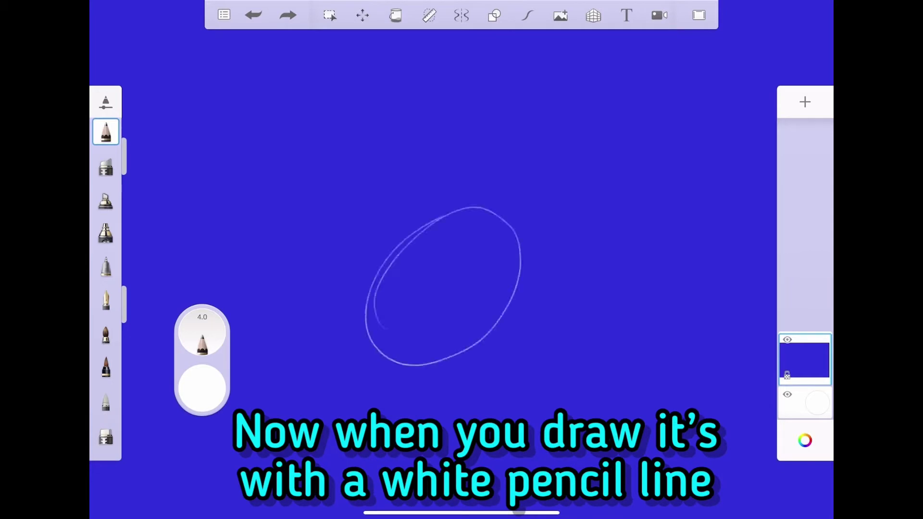
left_click_drag(414, 365, 596, 211)
left_click_drag(452, 291, 589, 207)
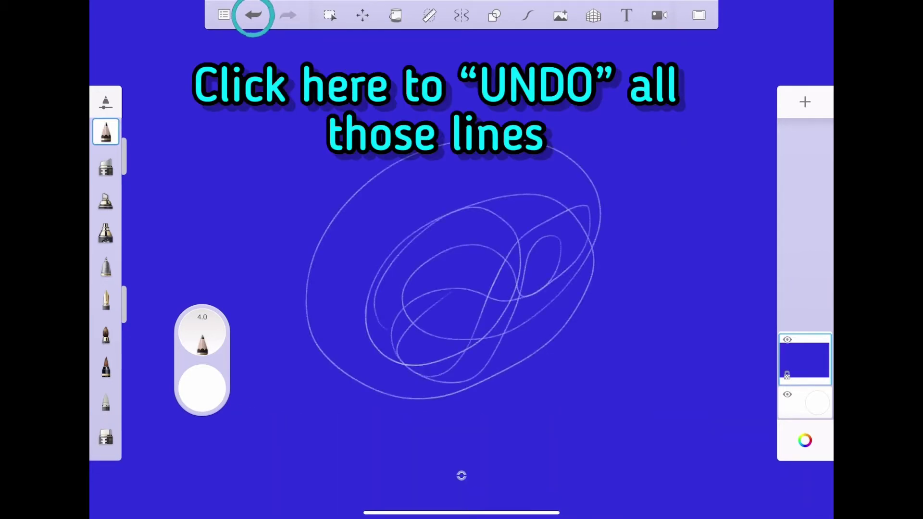
left_click(253, 15)
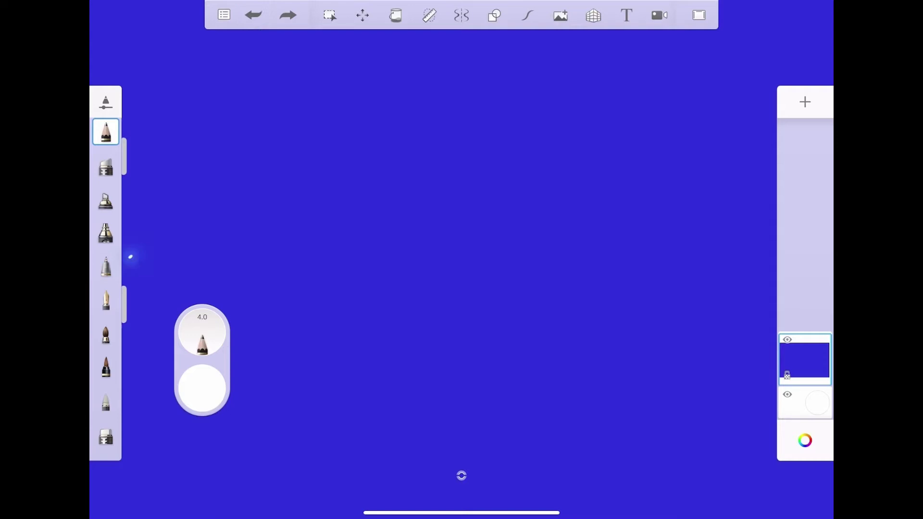
Set the pencil size to 5.0 and lower its opacity to about half, undoing test strokes.
mouse_move(125, 226)
left_mouse_down()
mouse_move(133, 116)
mouse_move(134, 247)
mouse_move(135, 175)
left_mouse_up()
mouse_move(131, 440)
left_mouse_down()
mouse_move(140, 402)
mouse_move(134, 309)
mouse_move(136, 433)
left_mouse_up()
left_click_drag(131, 257, 139, 214)
left_click_drag(478, 289, 577, 332)
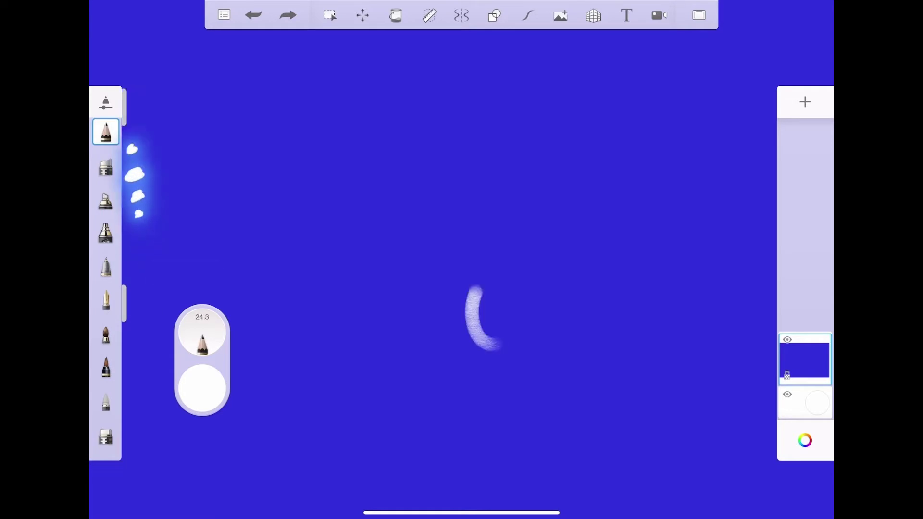
left_click(251, 15)
mouse_move(134, 259)
left_mouse_down()
mouse_move(153, 54)
mouse_move(137, 138)
mouse_move(135, 264)
left_mouse_up()
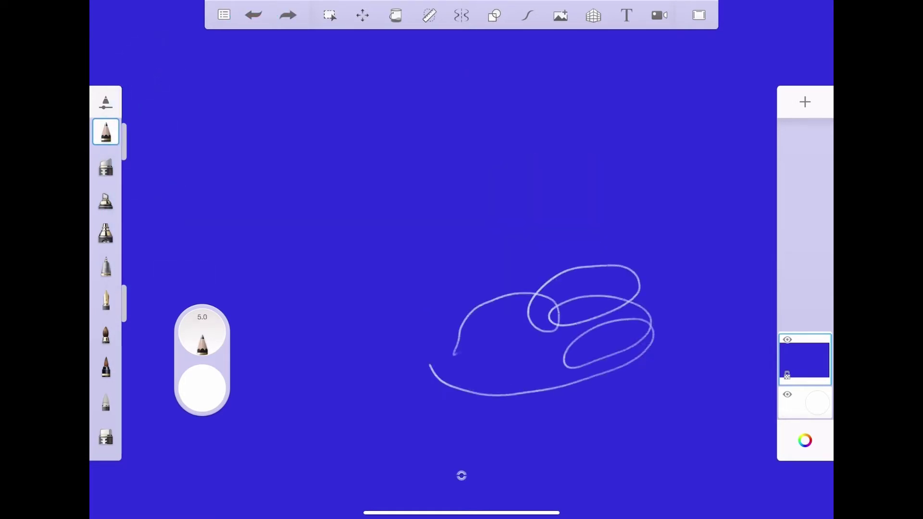
left_click(252, 14)
left_click_drag(144, 262, 142, 289)
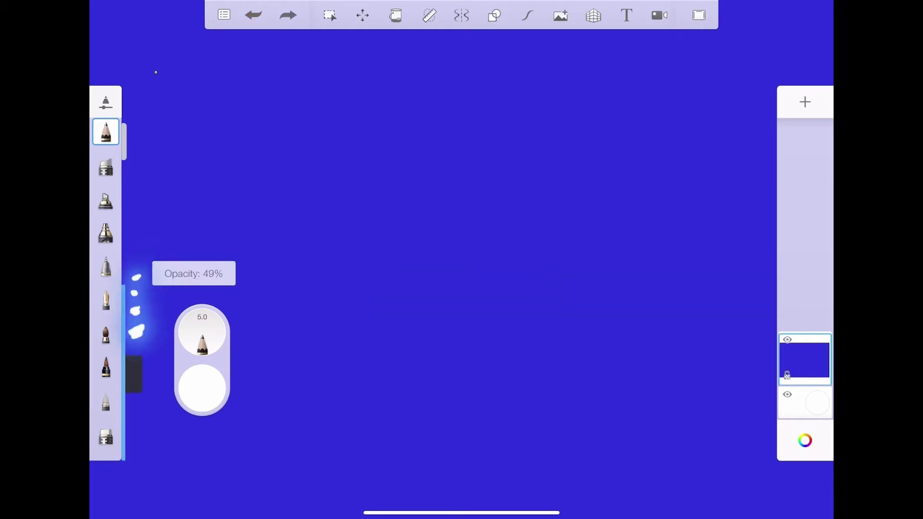
left_click_drag(141, 357, 137, 379)
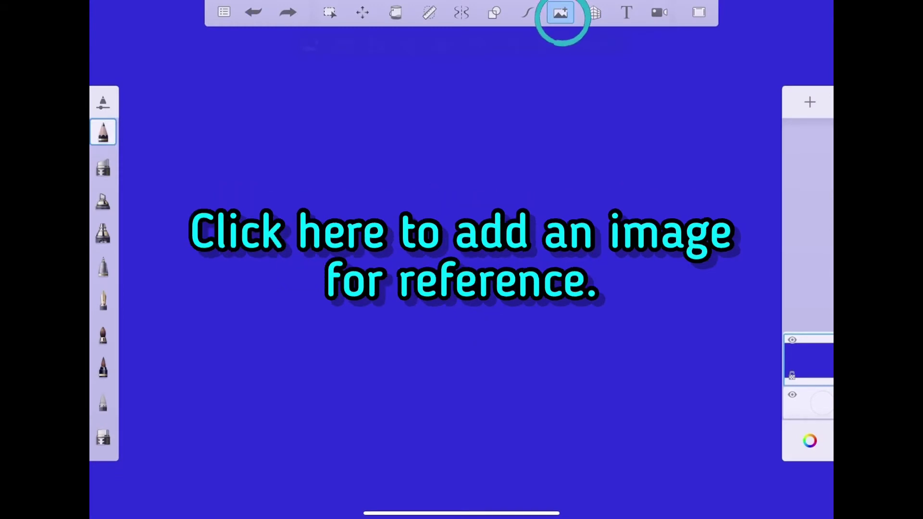
Add the purple blocks photo as a reference layer at the canvas's top right.
left_click(561, 13)
left_click(270, 30)
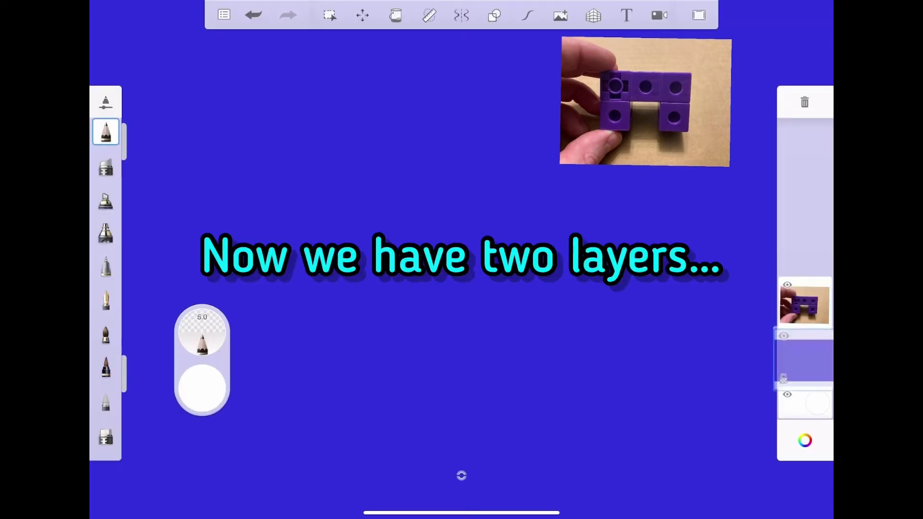
Move the photo layer to the top, add an empty layer, and turn on the Ruler guide.
left_click_drag(804, 304, 804, 304)
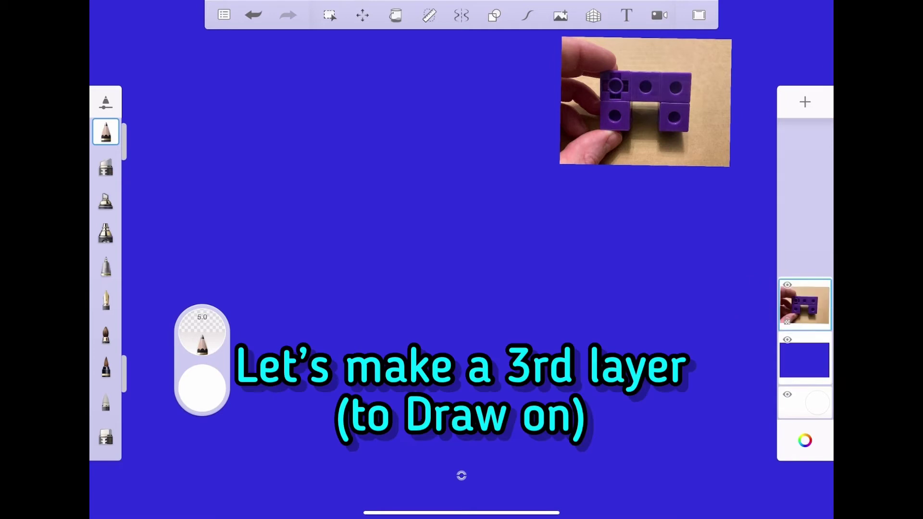
left_click(805, 102)
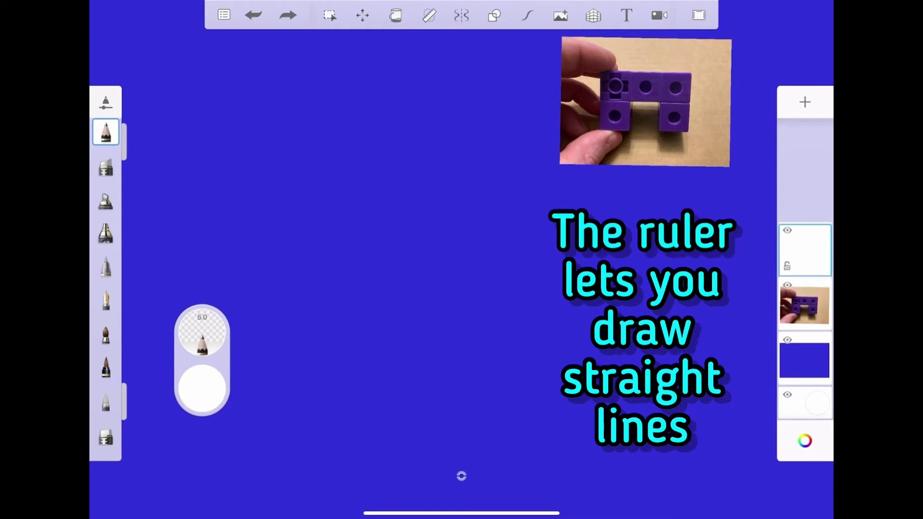
left_click(429, 15)
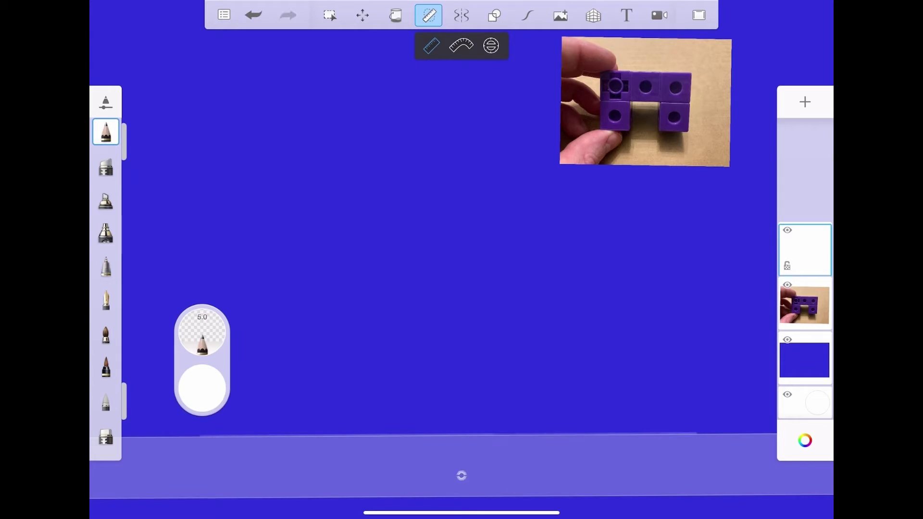
Rule three faint horizontal and four vertical guide lines, then raise pencil opacity to 100%.
left_click_drag(462, 471, 461, 395)
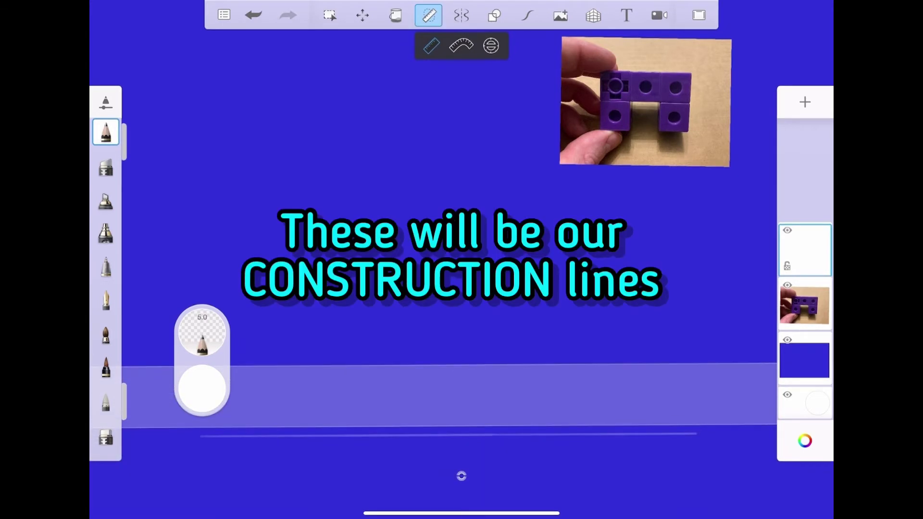
left_click_drag(461, 395, 462, 404)
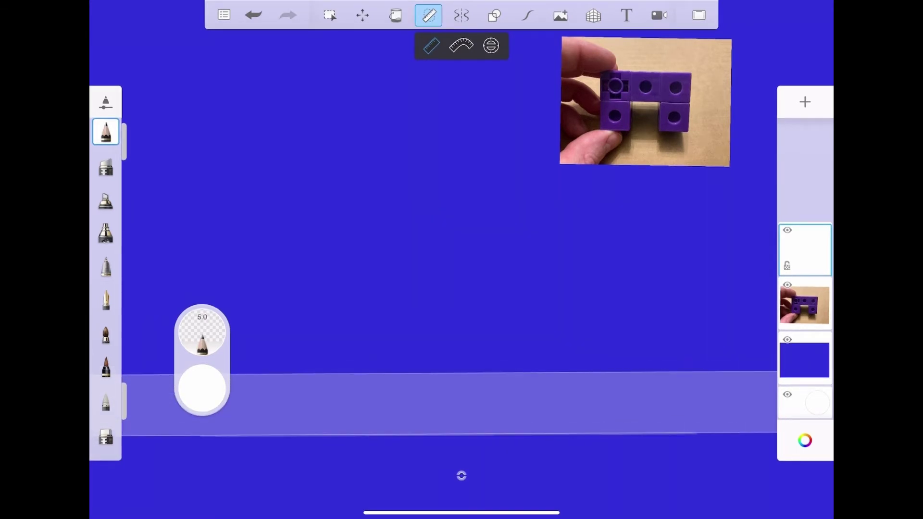
left_click_drag(202, 360, 141, 60)
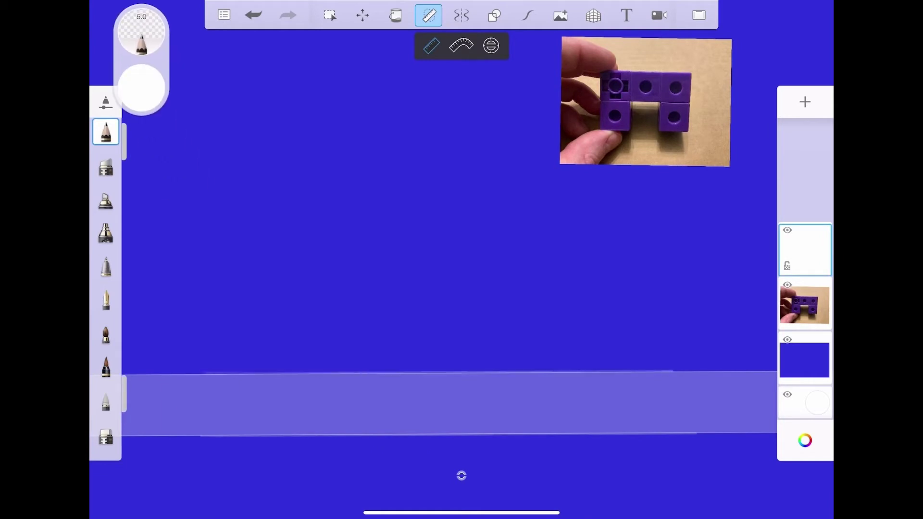
mouse_move(462, 404)
left_mouse_down()
mouse_move(461, 337)
mouse_move(402, 279)
mouse_move(236, 259)
left_mouse_up()
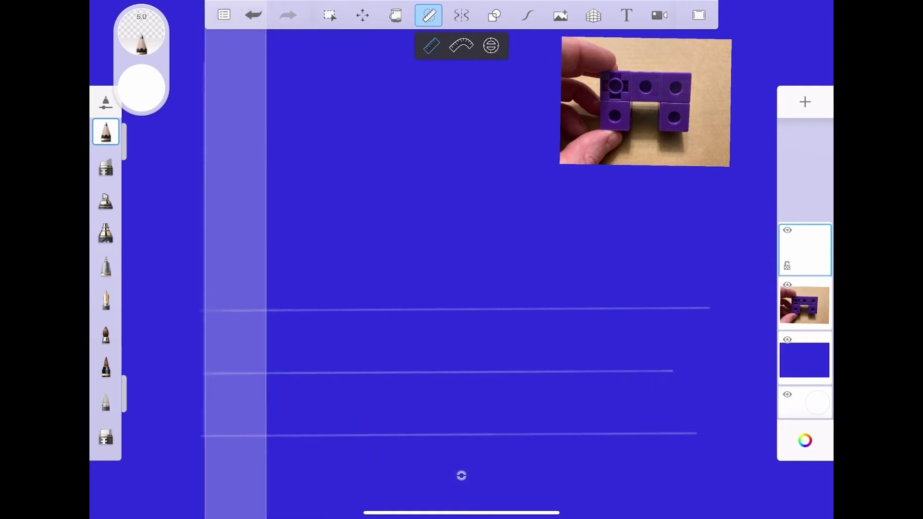
left_click_drag(236, 259, 364, 259)
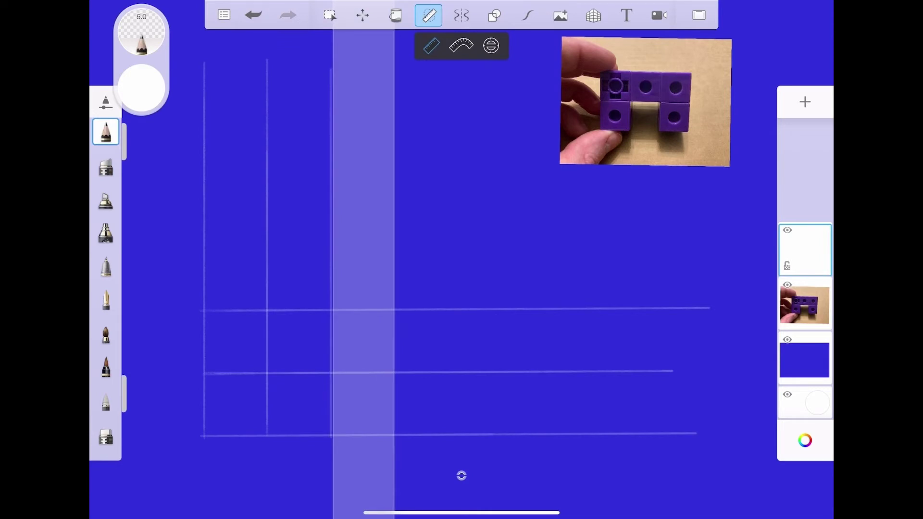
mouse_move(140, 437)
left_mouse_down()
mouse_move(137, 312)
mouse_move(137, 433)
mouse_move(134, 365)
left_mouse_up()
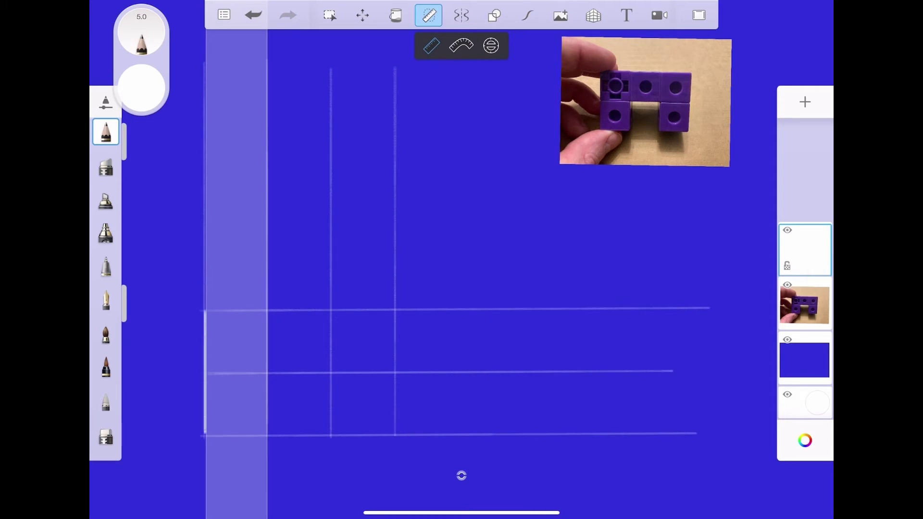
Rule the bold outer rectangle of the front view over the guide lines.
mouse_move(238, 260)
left_mouse_down()
mouse_move(475, 320)
mouse_move(475, 340)
left_mouse_up()
left_click_drag(205, 311, 394, 310)
mouse_move(474, 340)
left_mouse_down()
mouse_move(392, 258)
mouse_move(363, 260)
left_mouse_up()
left_click_drag(394, 312, 394, 435)
left_click_drag(363, 260, 461, 476)
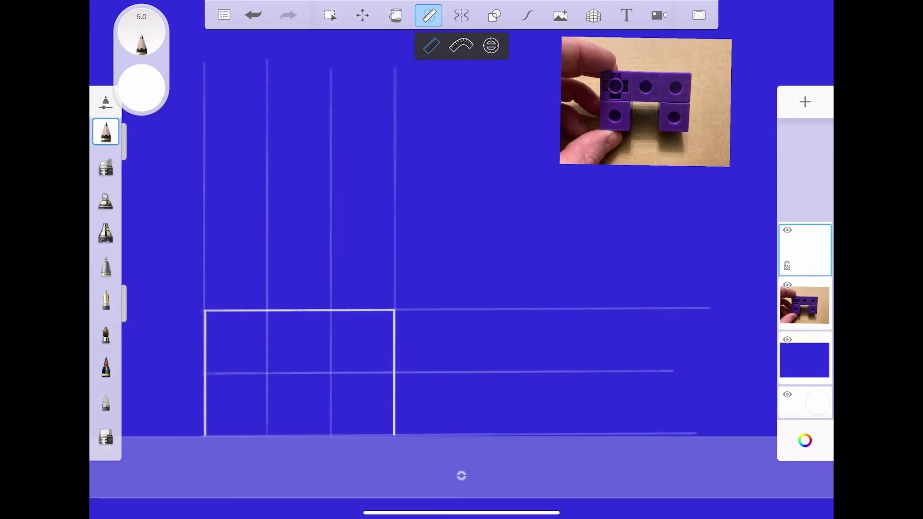
left_click_drag(394, 435, 331, 435)
left_click_drag(461, 476, 298, 260)
Draw the two side edges of the square notch in the bottom middle.
left_click_drag(330, 374, 331, 436)
mouse_move(298, 259)
left_mouse_down()
mouse_move(450, 338)
mouse_move(449, 405)
mouse_move(235, 260)
left_mouse_up()
left_click_drag(267, 374, 267, 436)
left_click_drag(235, 259, 462, 466)
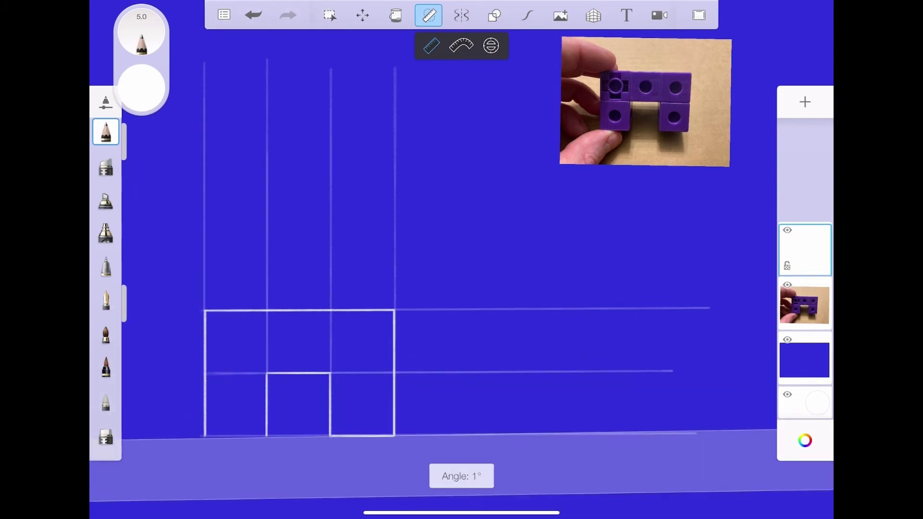
Cancel the photo library and import a top-down camera photo of the blocks.
left_click(561, 15)
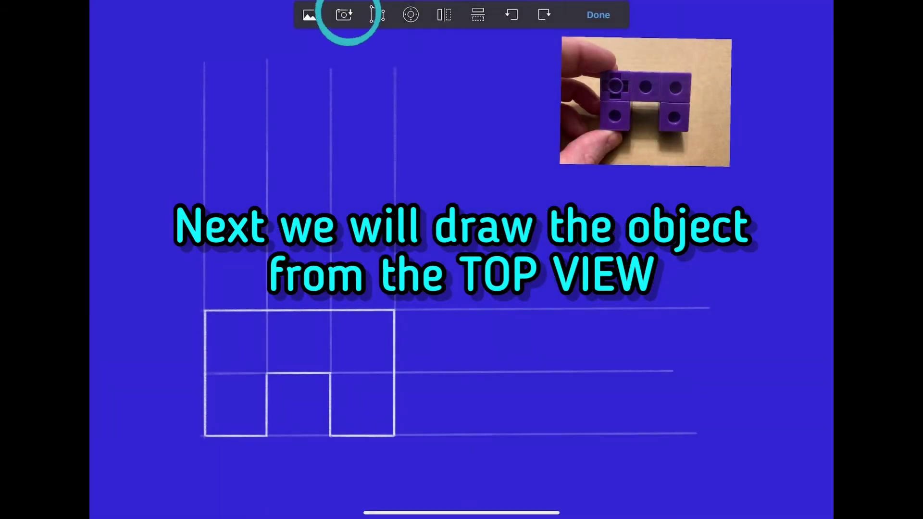
left_click(344, 15)
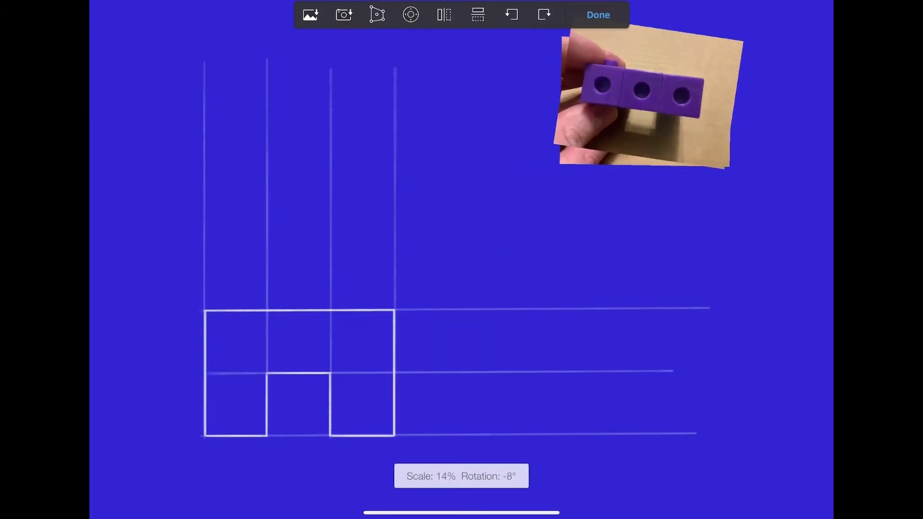
Place the top-view photo, add a new layer at 31% opacity, and enable the ruler.
left_click(598, 15)
left_click(805, 101)
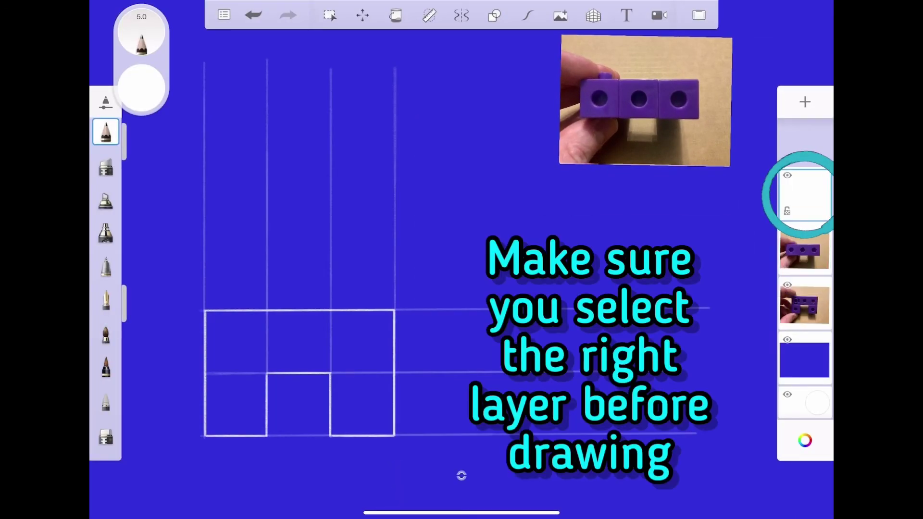
left_click_drag(128, 298, 144, 452)
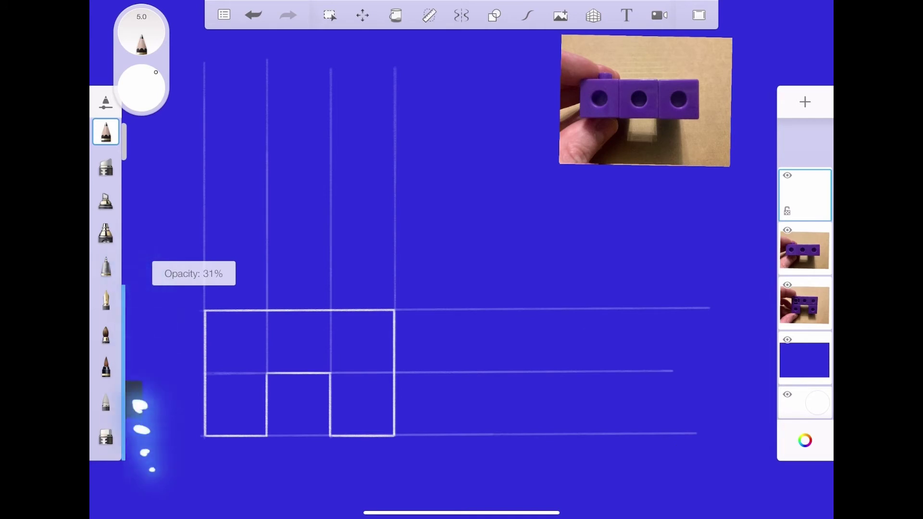
left_click(429, 15)
mouse_move(450, 279)
left_mouse_down()
mouse_move(449, 216)
mouse_move(450, 312)
mouse_move(449, 279)
left_mouse_up()
Rule the top-view rectangle above the front view.
left_click_drag(205, 248, 399, 248)
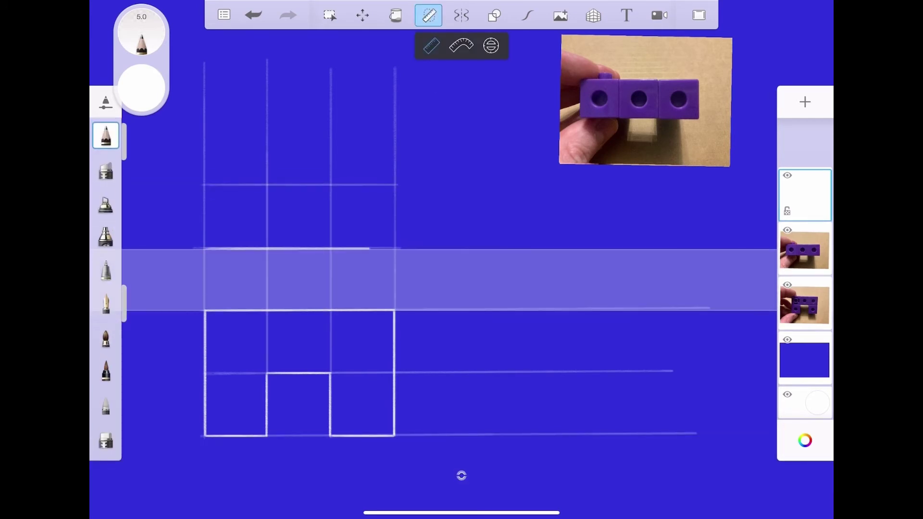
left_click_drag(481, 279, 366, 145)
left_click_drag(365, 241, 240, 240)
left_click_drag(205, 183, 205, 250)
left_click_drag(240, 145, 432, 219)
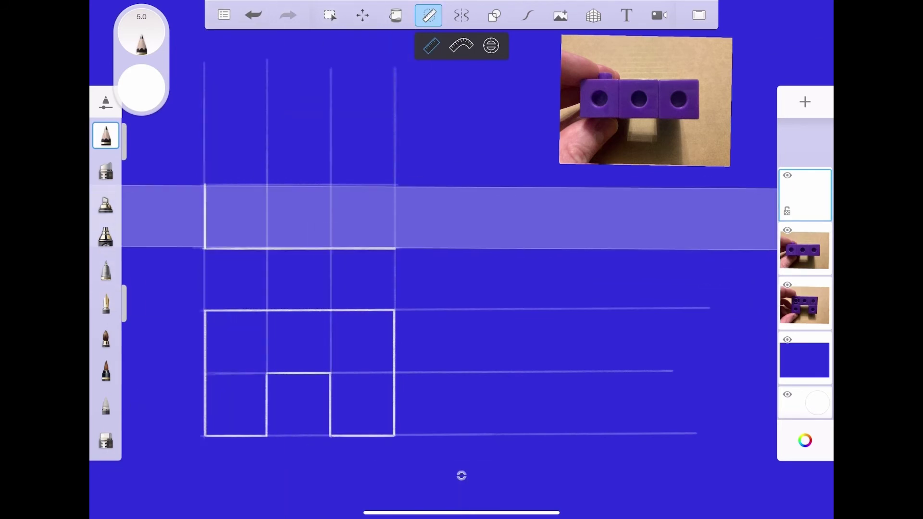
left_click_drag(207, 186, 394, 186)
left_click_drag(433, 219, 413, 145)
left_click_drag(414, 288, 360, 288)
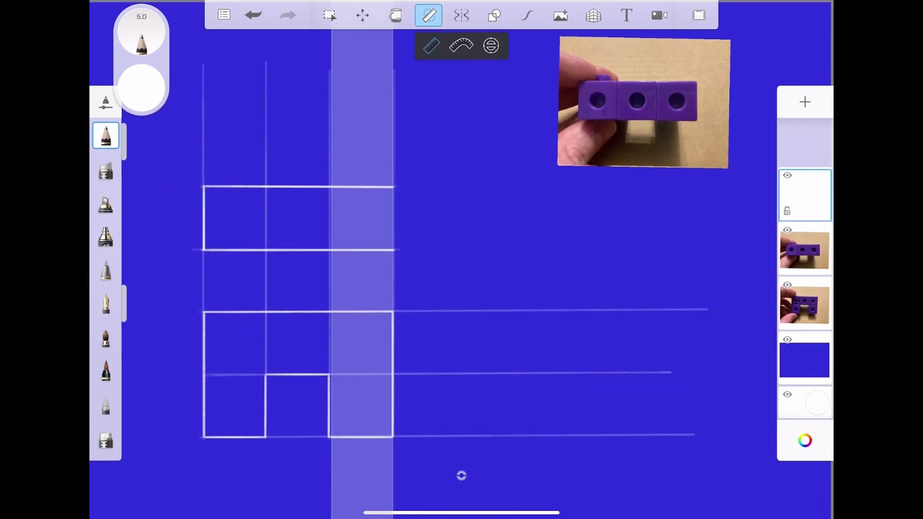
left_click_drag(394, 187, 394, 250)
Draw two dashed dividers at the block boundaries inside the top view.
left_click_drag(361, 288, 234, 289)
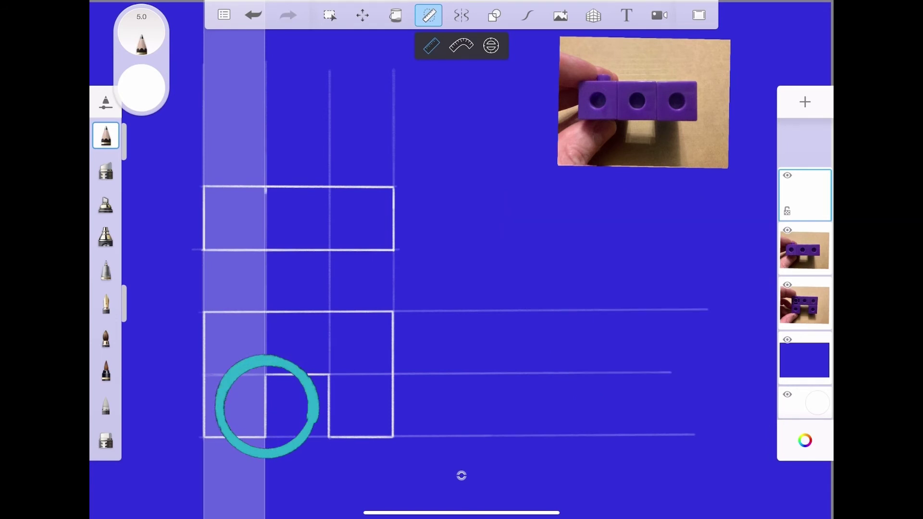
left_click_drag(266, 189, 265, 236)
left_click_drag(234, 288, 361, 289)
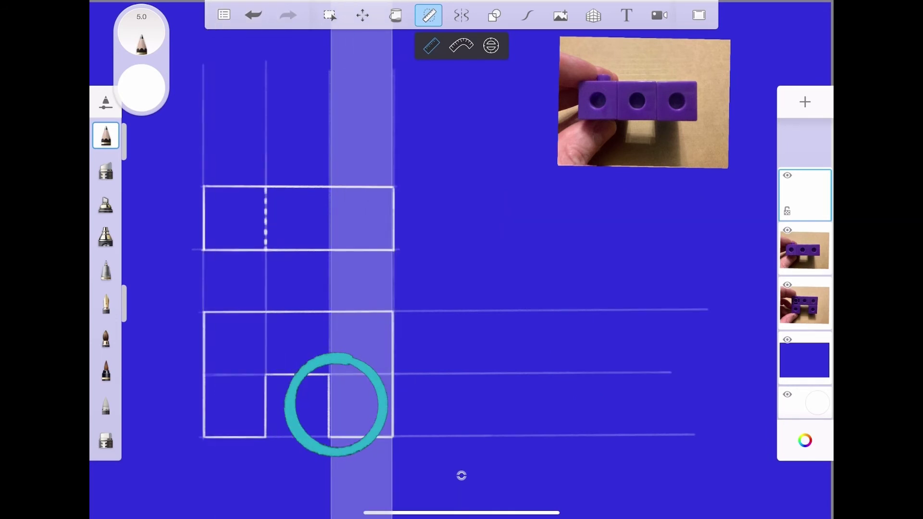
left_click_drag(330, 188, 330, 226)
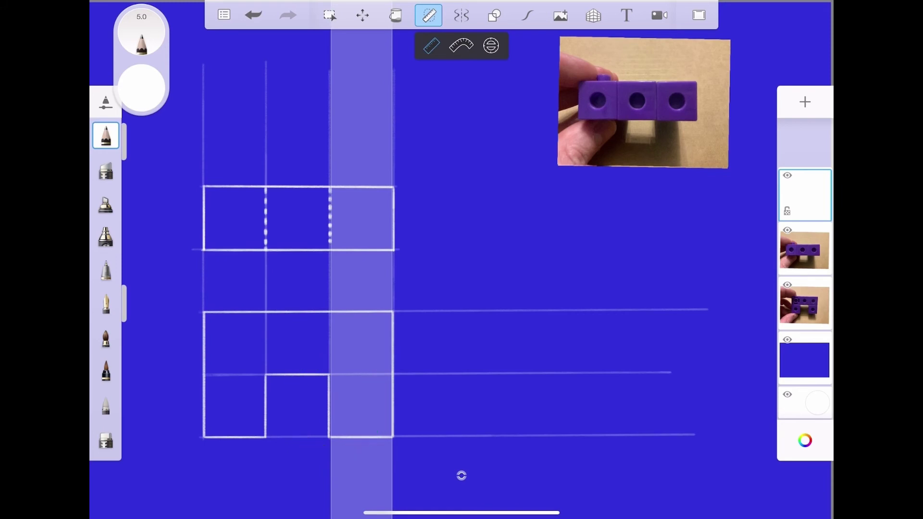
Take and place a side-view camera photo of the blocks, then add a new layer.
left_click_drag(124, 289, 124, 303)
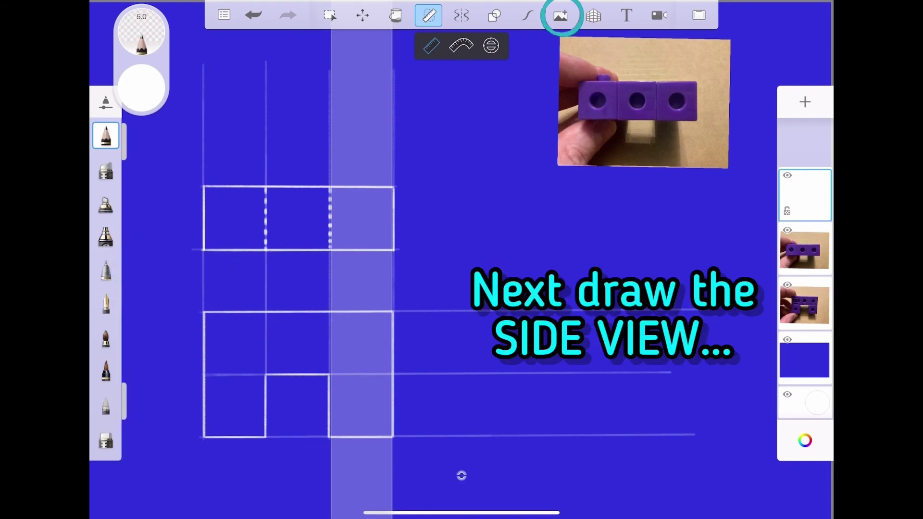
left_click(561, 15)
left_click(344, 14)
left_click(797, 257)
left_click(794, 484)
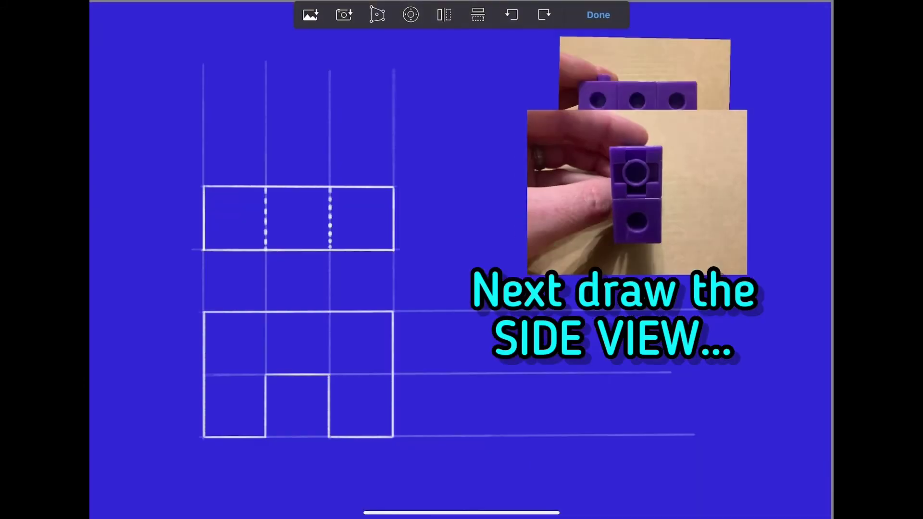
left_click(599, 15)
left_click(806, 102)
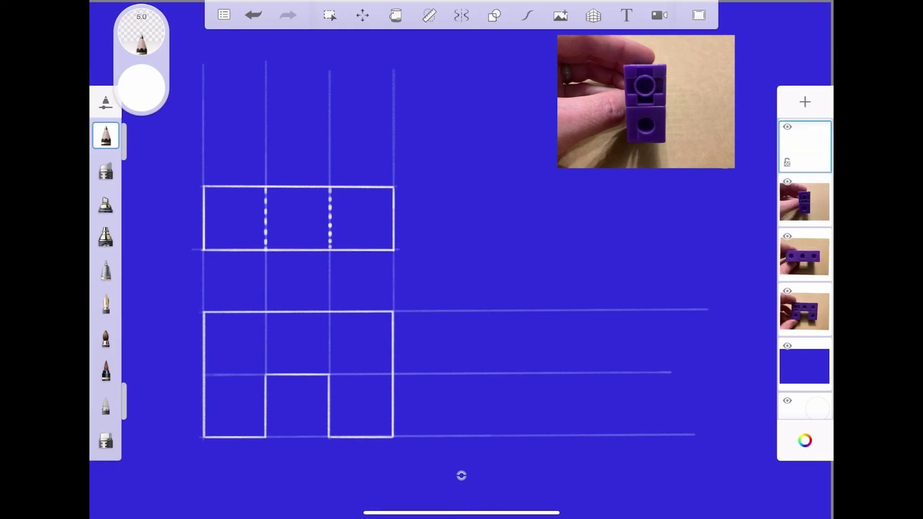
left_click(429, 15)
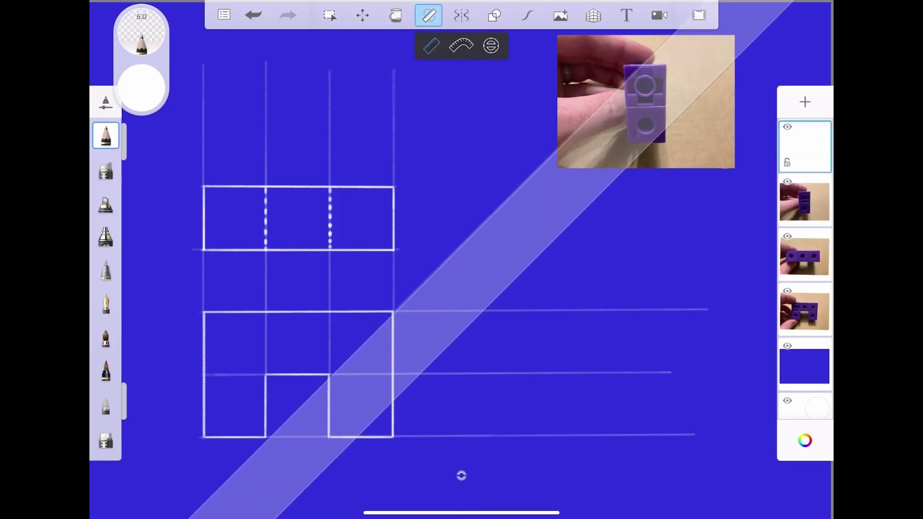
Draw the 45° projection line and rule the tall side-view rectangle beside the front view.
mouse_move(432, 304)
left_mouse_down()
mouse_move(433, 219)
mouse_move(509, 289)
mouse_move(483, 289)
left_mouse_up()
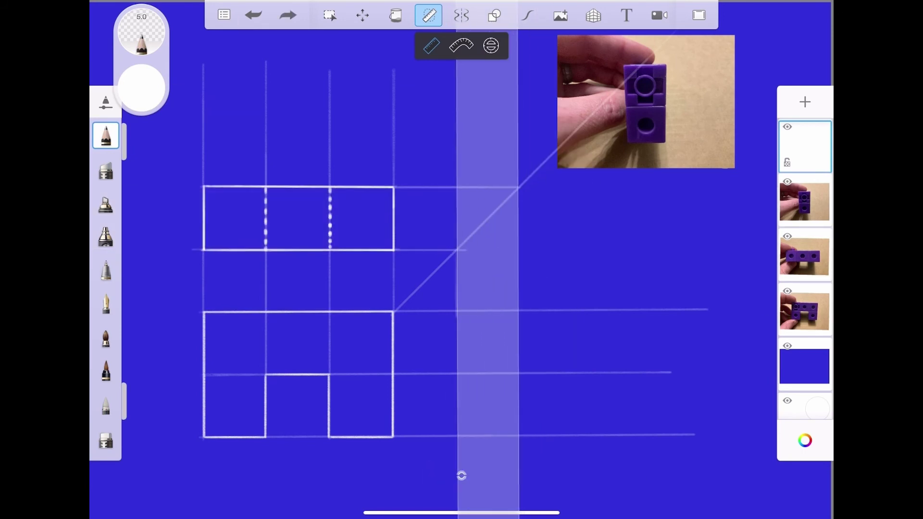
left_click_drag(456, 253, 456, 437)
left_click_drag(484, 288, 551, 289)
left_click_drag(519, 188, 519, 435)
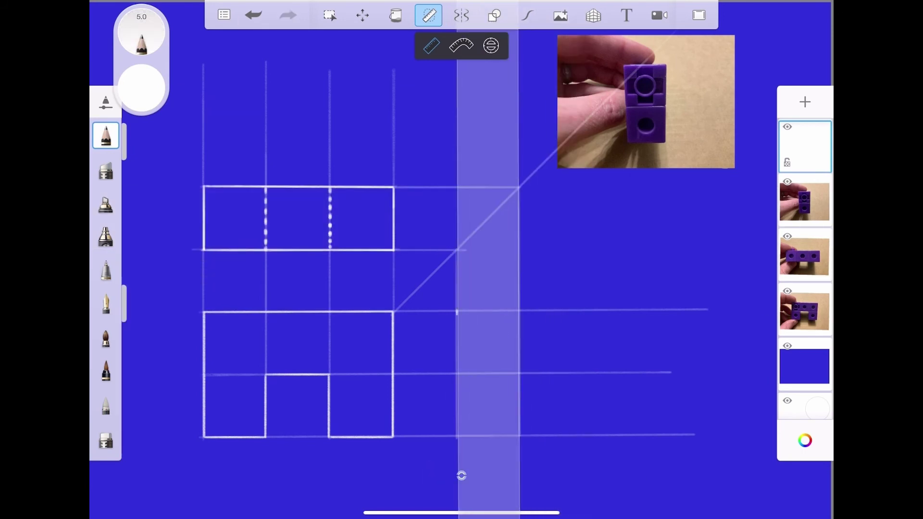
mouse_move(486, 288)
left_mouse_down()
mouse_move(486, 375)
mouse_move(486, 346)
left_mouse_up()
left_click_drag(457, 311, 520, 312)
mouse_move(486, 346)
left_mouse_down()
mouse_move(511, 289)
mouse_move(486, 289)
mouse_move(519, 431)
left_mouse_up()
mouse_move(486, 337)
left_mouse_down()
mouse_move(461, 411)
mouse_move(461, 471)
left_mouse_up()
left_click_drag(457, 437, 519, 437)
left_click_drag(462, 471, 466, 374)
Add the dashed hidden line across the side view and lower opacity to about 29%.
left_click_drag(469, 374, 477, 374)
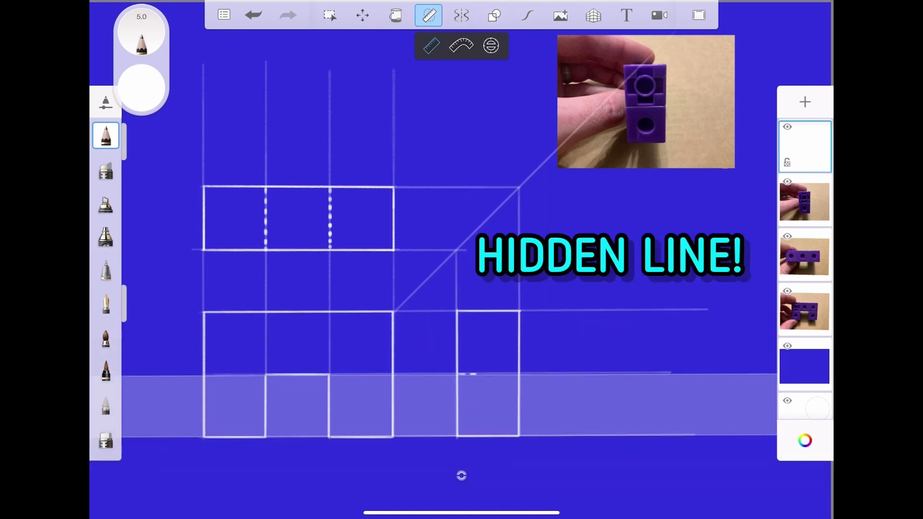
left_click_drag(461, 406, 461, 491)
left_click_drag(124, 303, 124, 401)
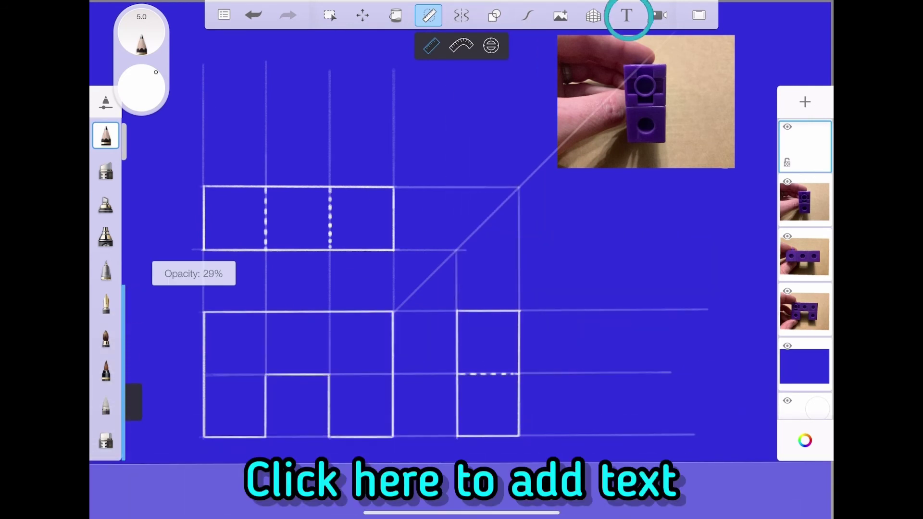
Place 'Front', 'Top' and 'Side' text labels under their views, then hide the reference photos.
left_click(627, 15)
type("Front")
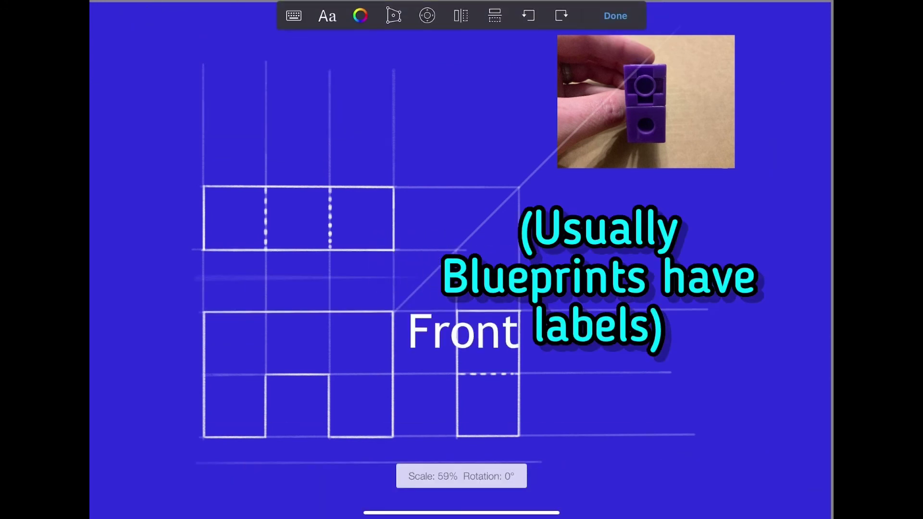
left_click_drag(440, 310, 301, 449)
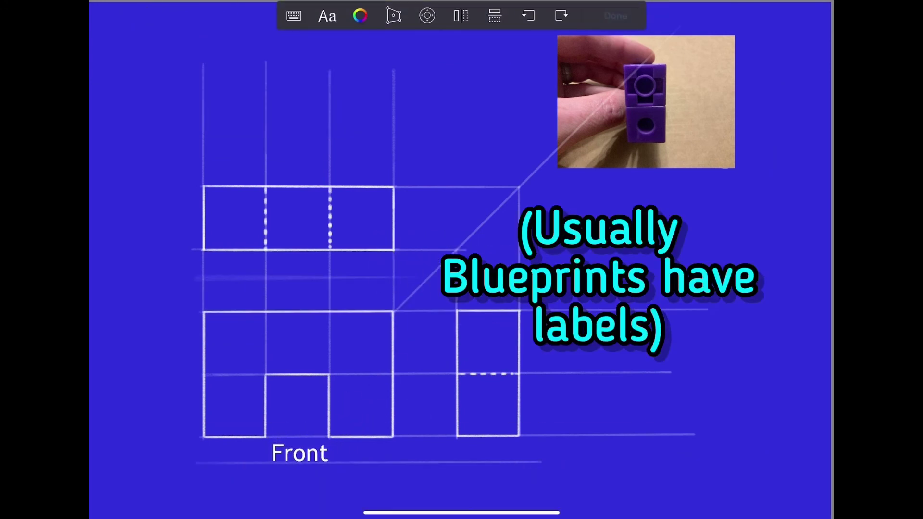
type("Top")
left_click_drag(525, 274, 297, 266)
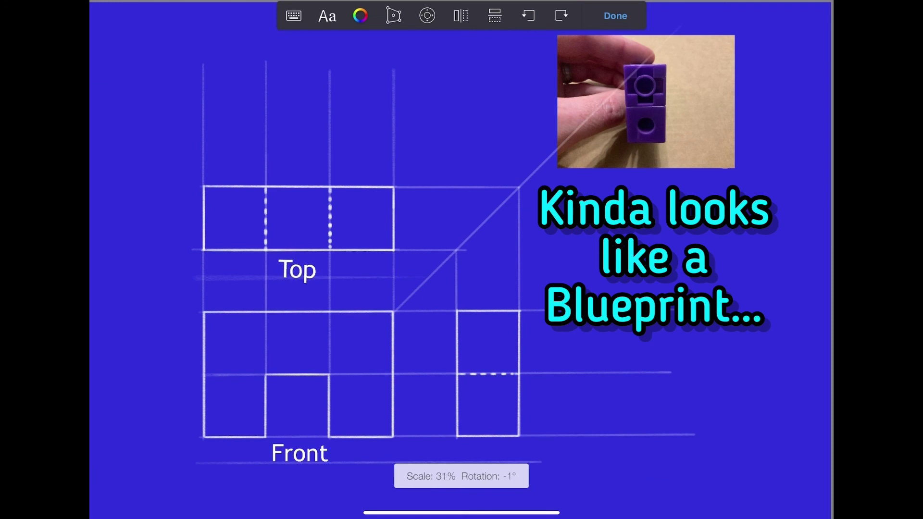
type("Side")
left_click_drag(567, 395, 487, 455)
left_click(615, 16)
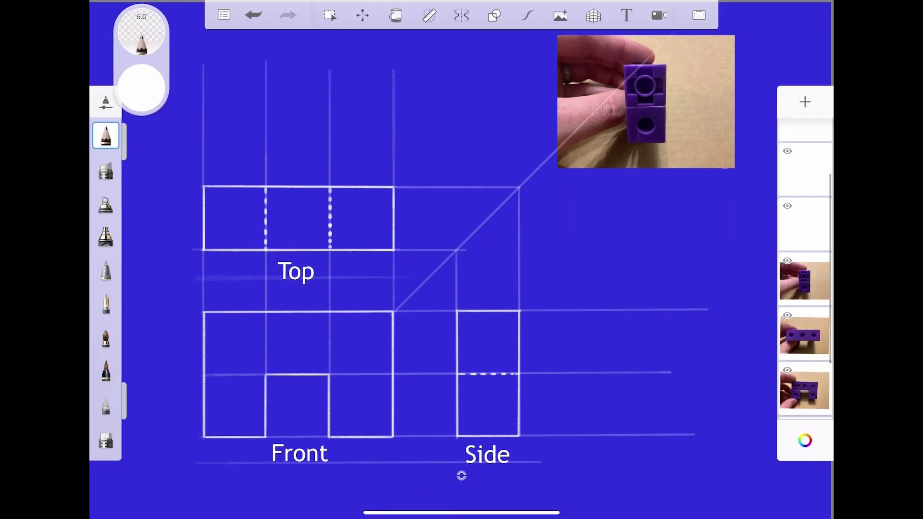
left_click(787, 260)
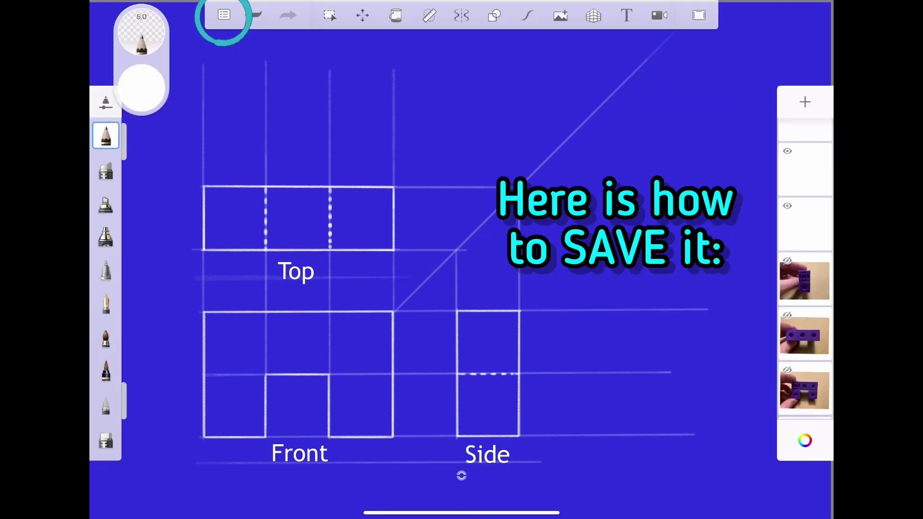
Share the labeled blueprint as a flattened PNG and save it to the photo library.
left_click(224, 15)
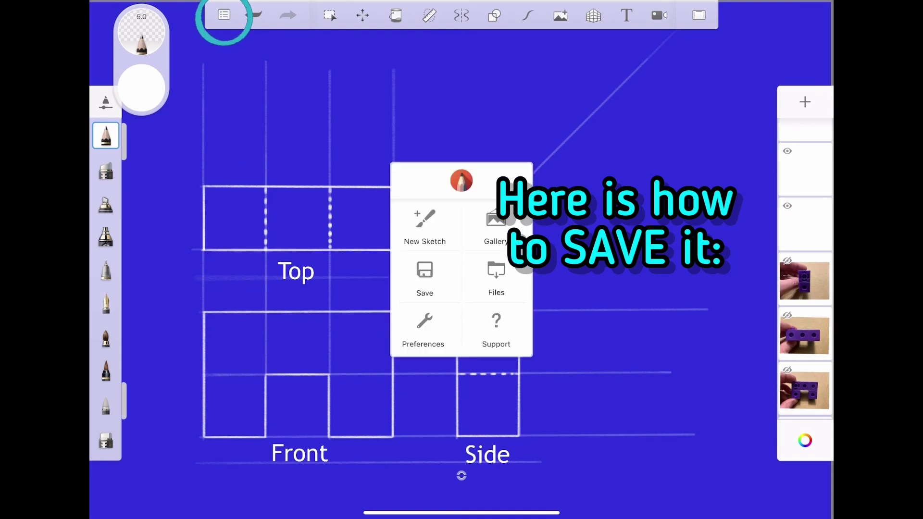
left_click(425, 273)
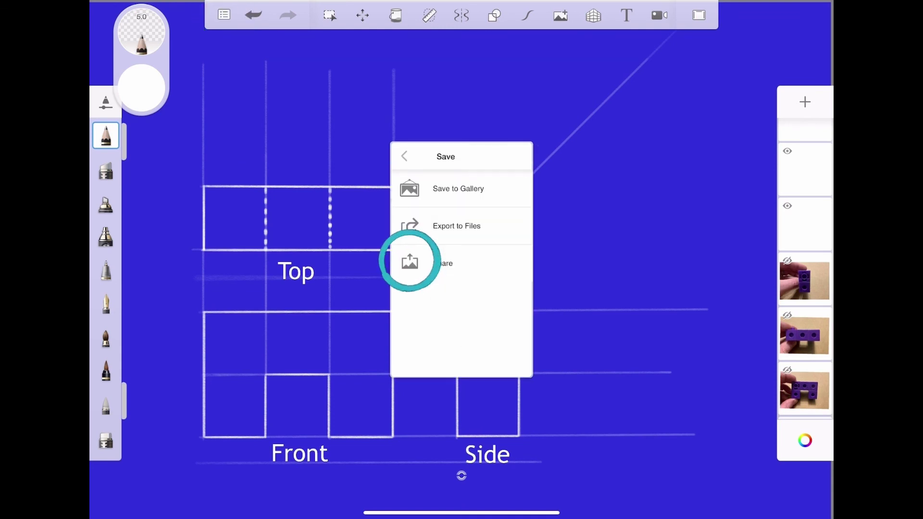
left_click(409, 261)
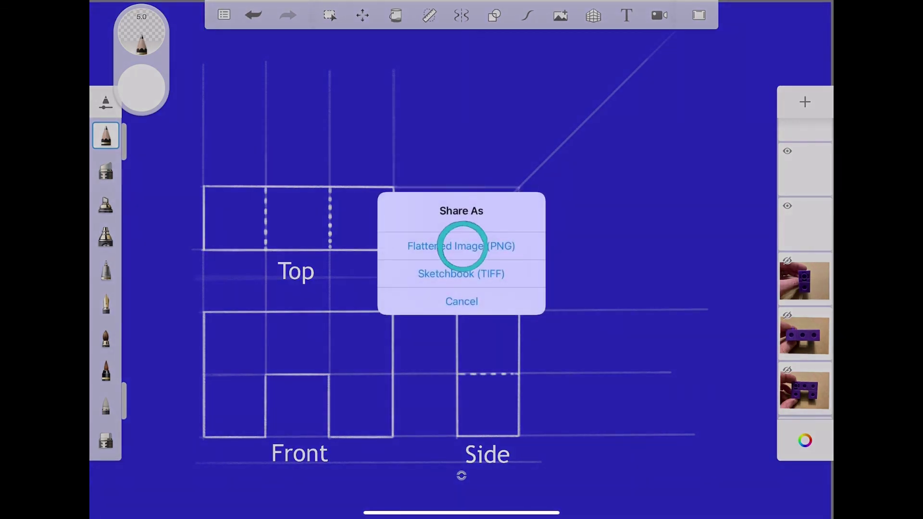
left_click(462, 246)
left_click(147, 298)
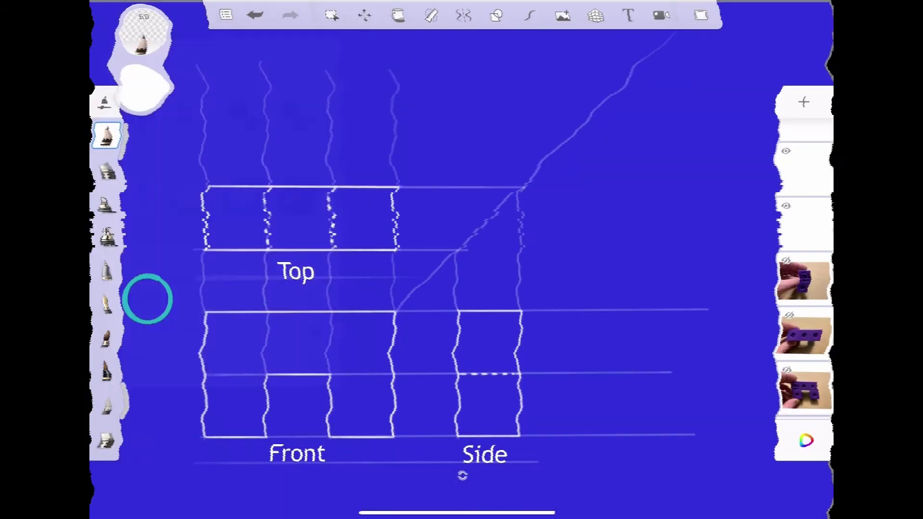